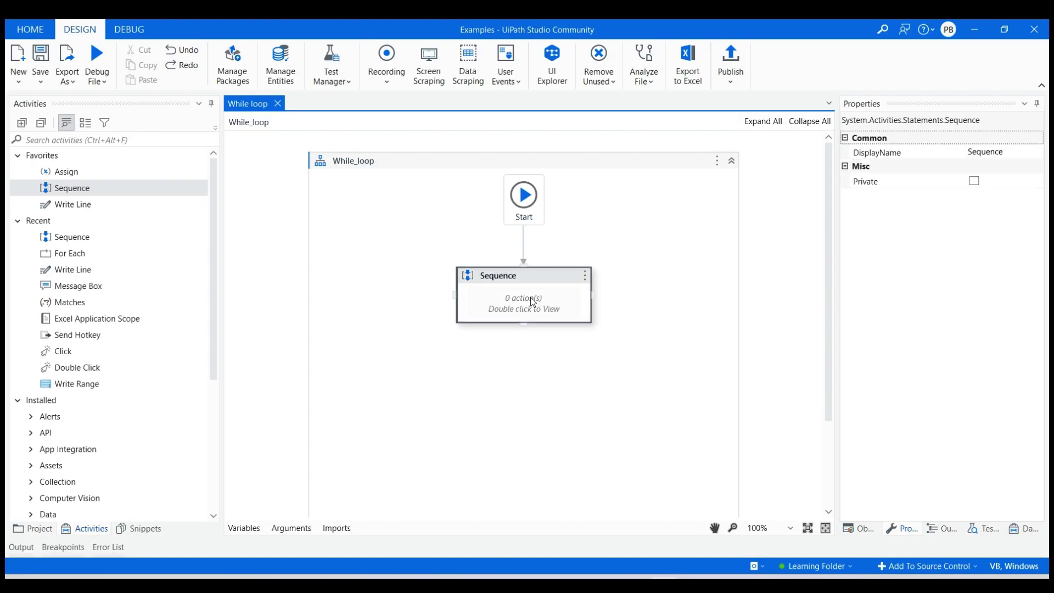
# - Open the empty Sequence and drag a While activity, found by searching 'while', into it
pyautogui.doubleClick(531, 298)
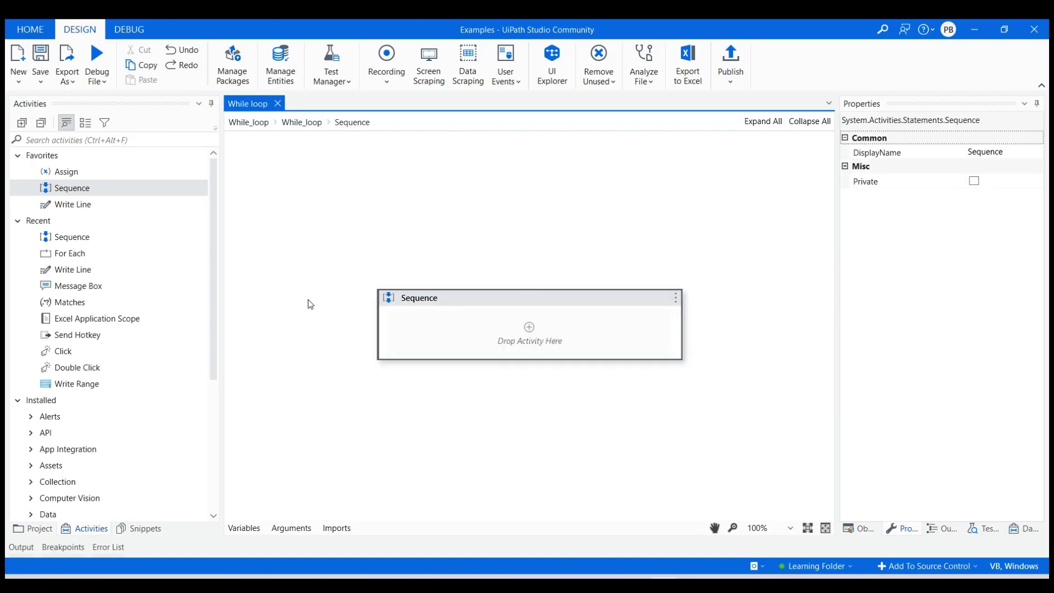
pyautogui.click(33, 140)
pyautogui.write('while')
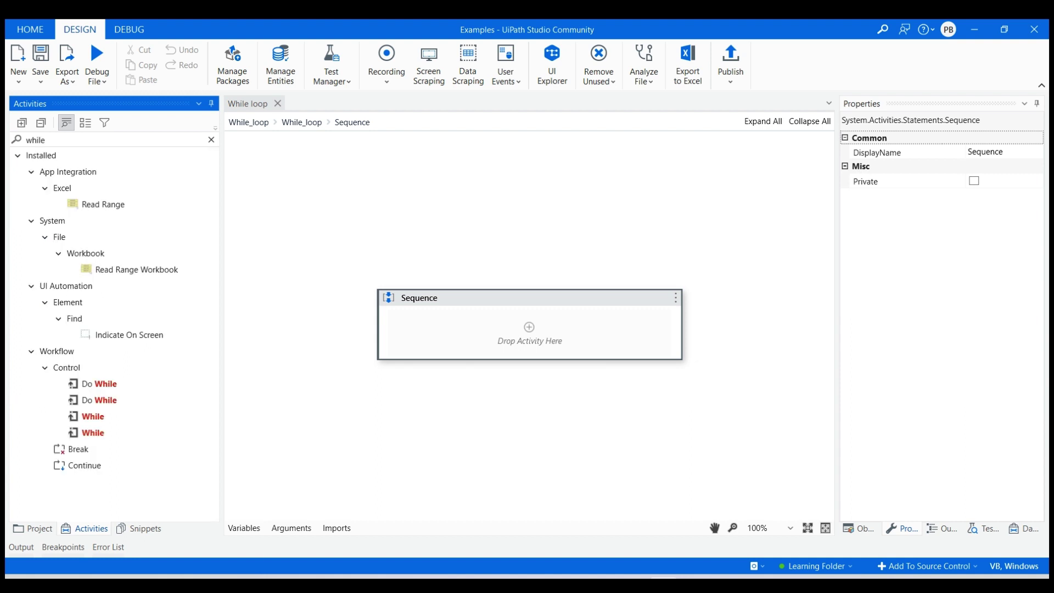
pyautogui.moveTo(120, 413); pyautogui.dragTo(473, 342)
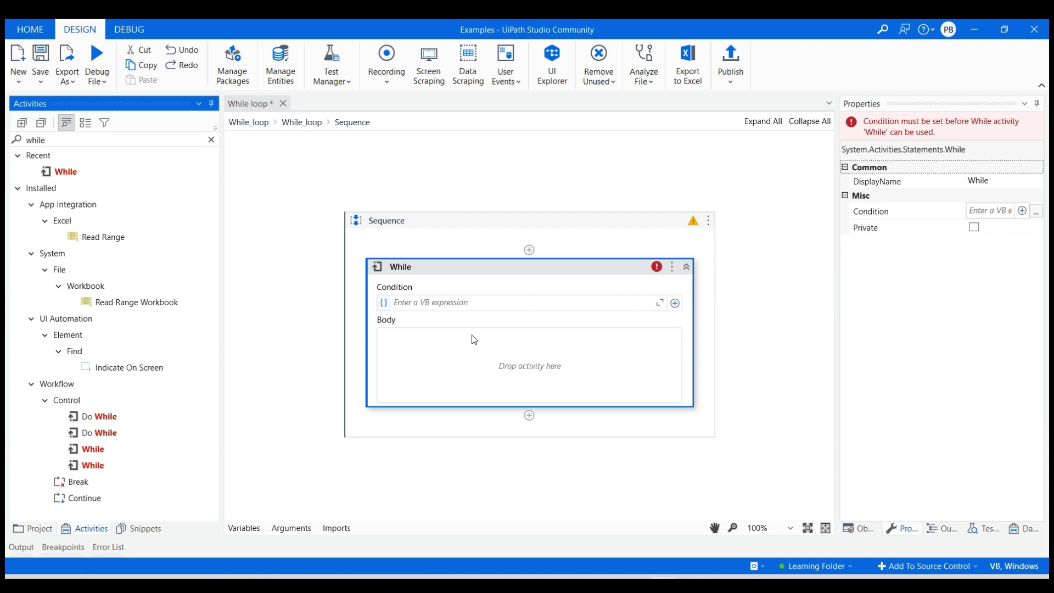
# - Add an Int32 variable x with default value 2 in the Variables panel
pyautogui.click(251, 529)
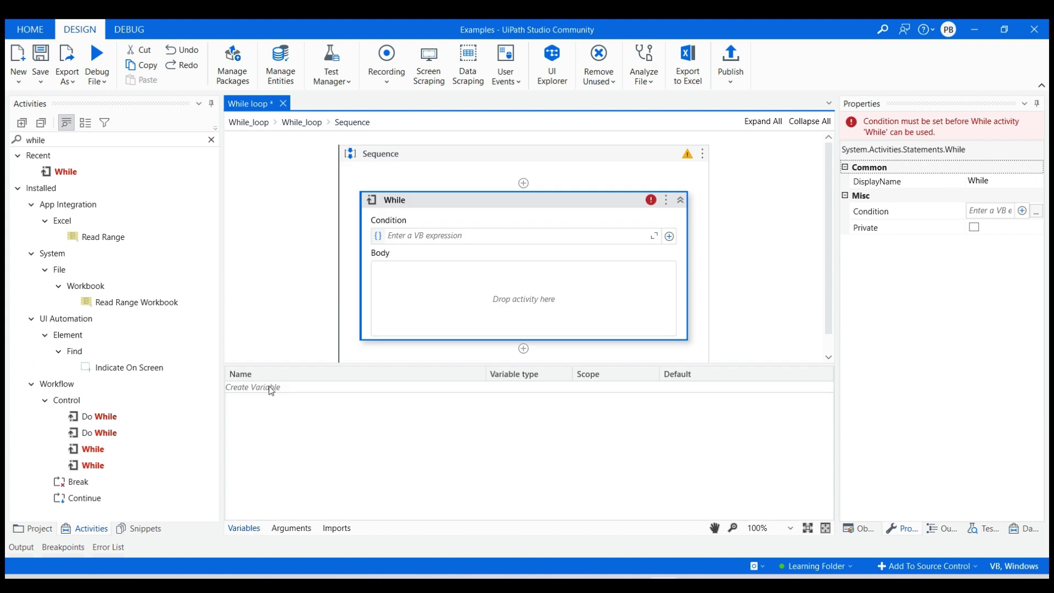
pyautogui.click(269, 387)
pyautogui.write('x')
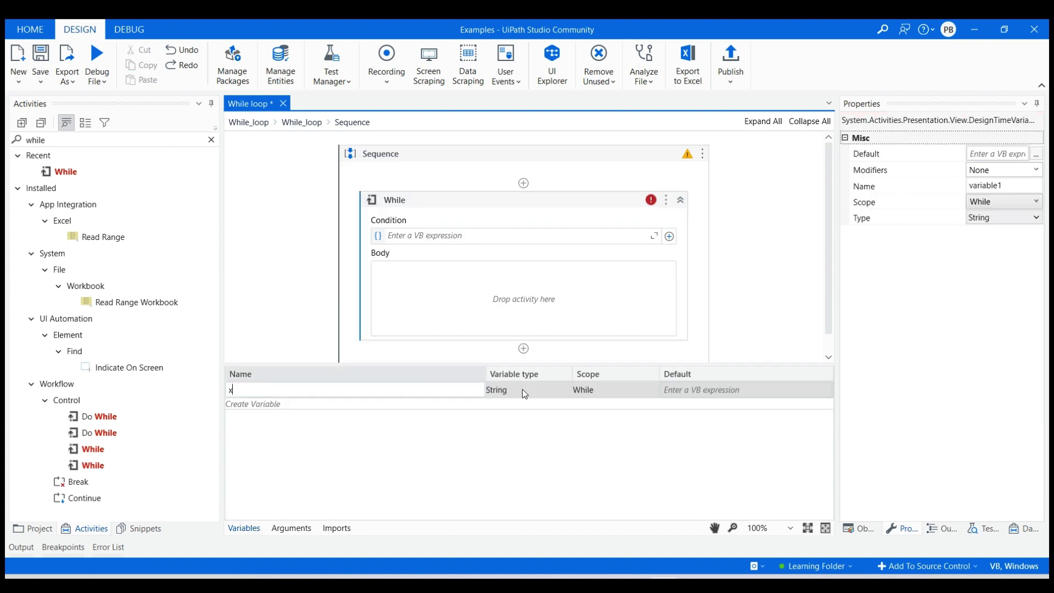
pyautogui.click(560, 388)
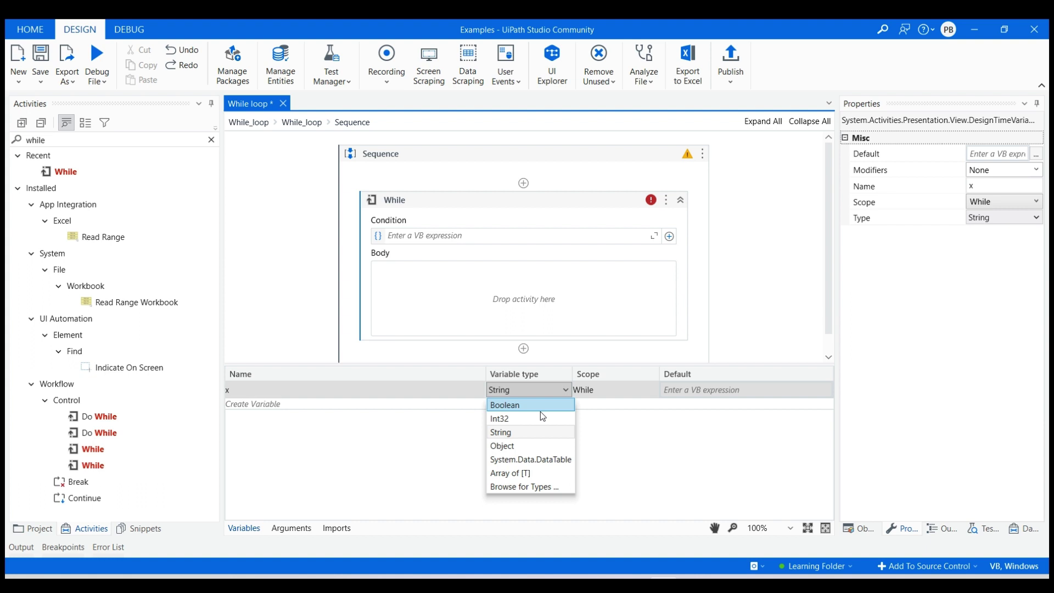
pyautogui.click(538, 419)
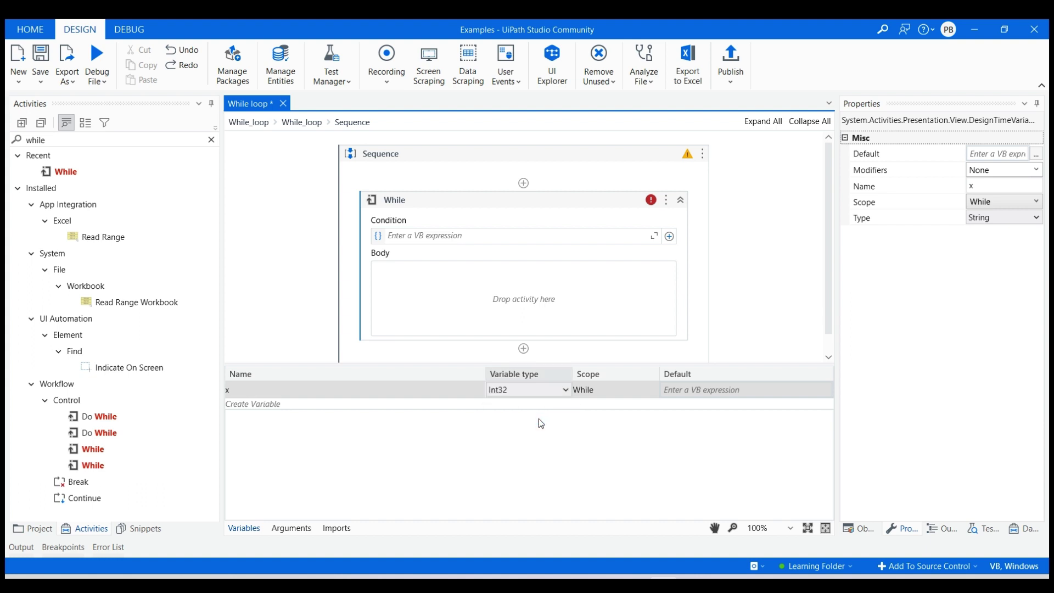
pyautogui.click(700, 388)
pyautogui.write('2')
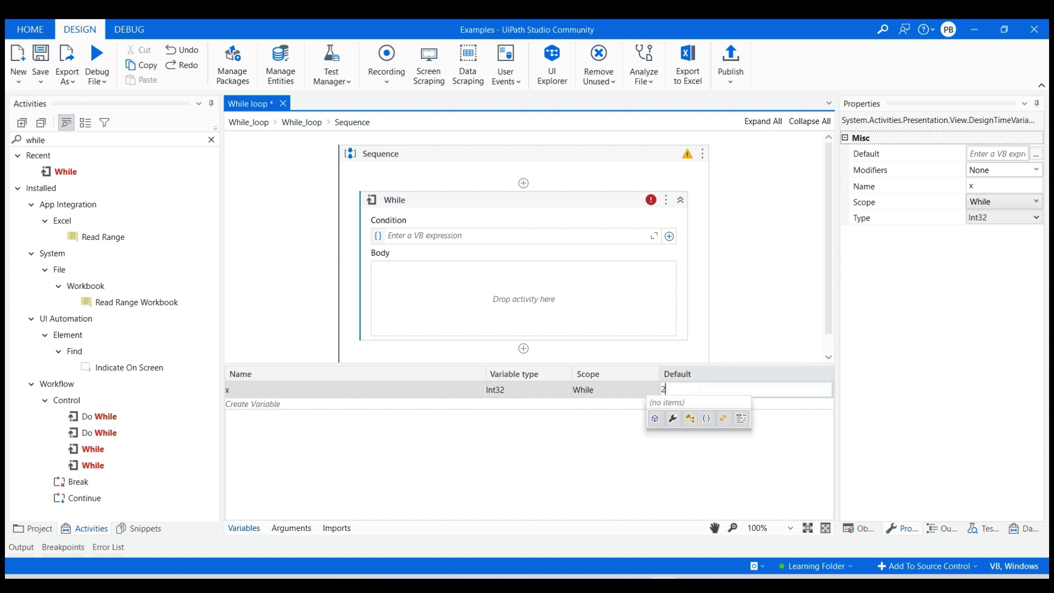
pyautogui.click(716, 417)
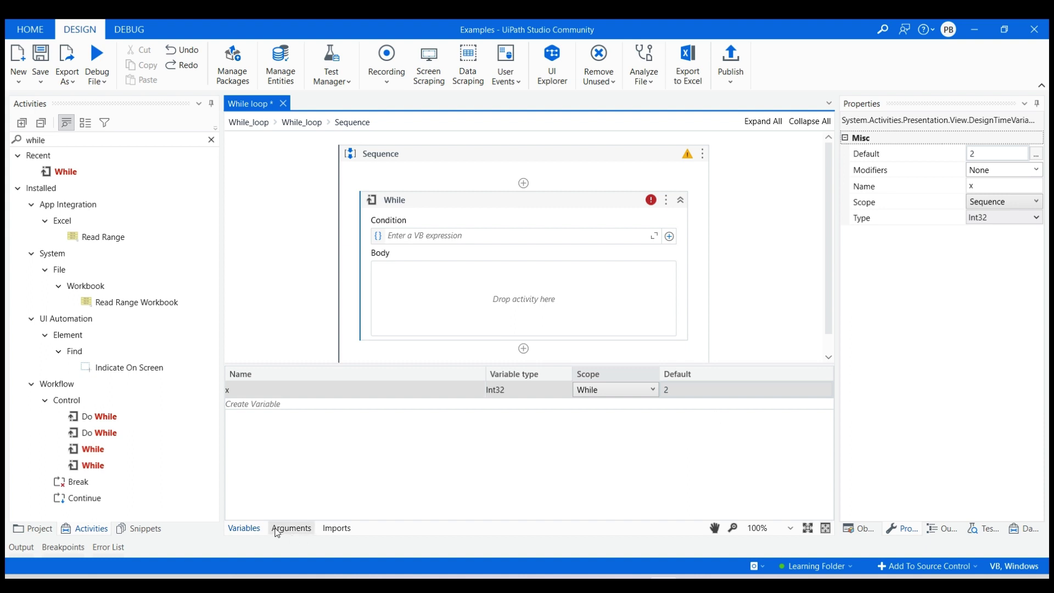
pyautogui.click(251, 529)
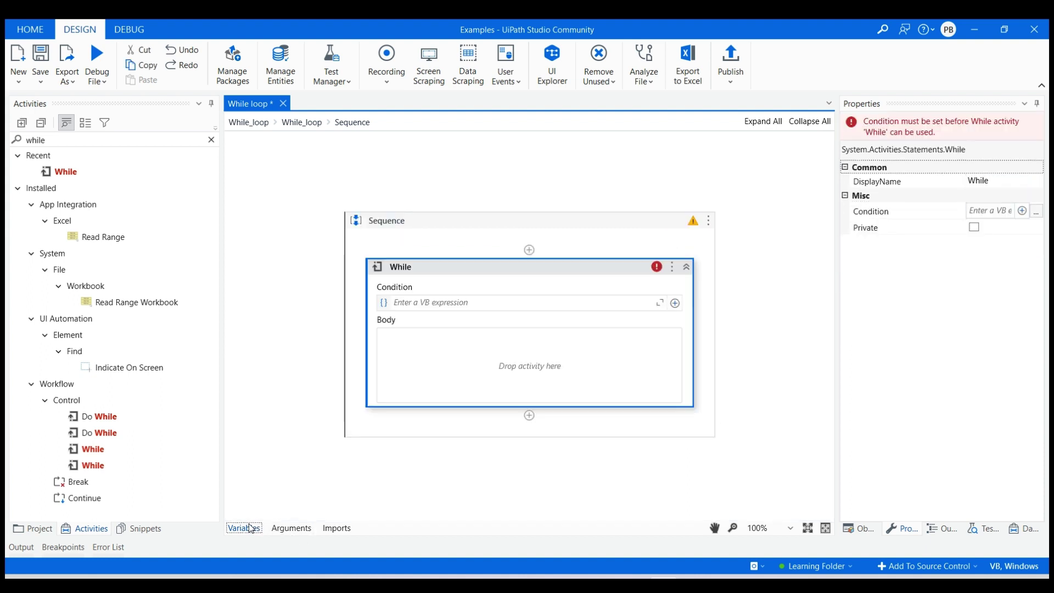
# - Set the While condition to x<20 and add a Write Line printing x.ToString to its body
pyautogui.click(287, 438)
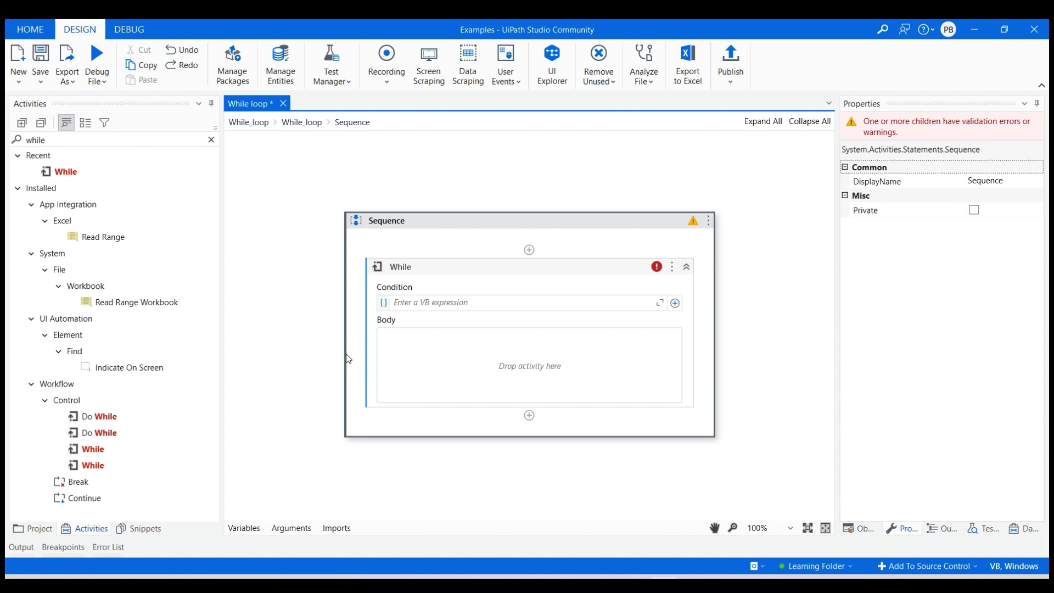
pyautogui.click(424, 304)
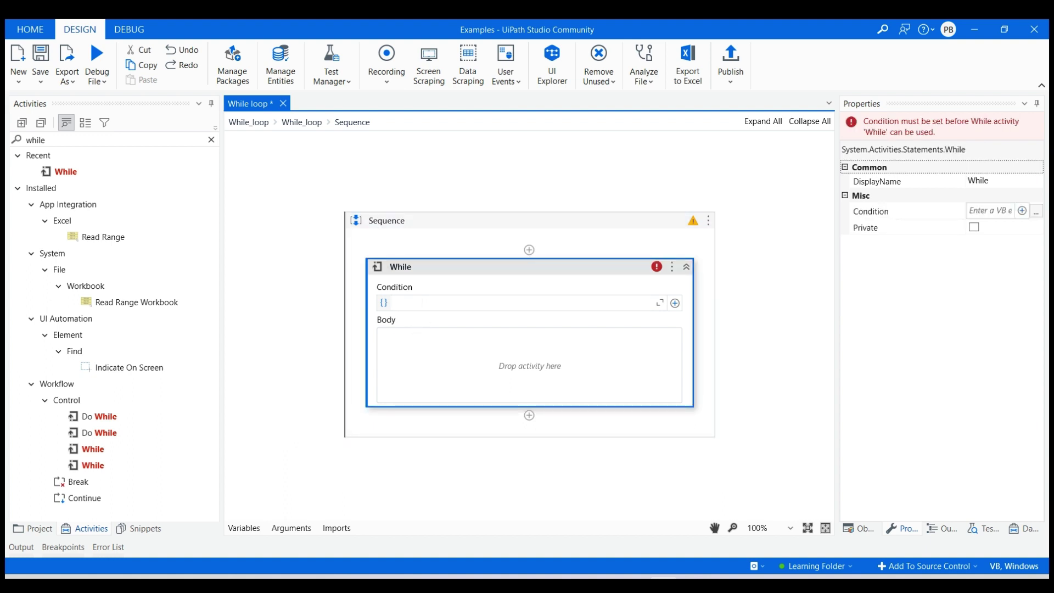
pyautogui.write('x')
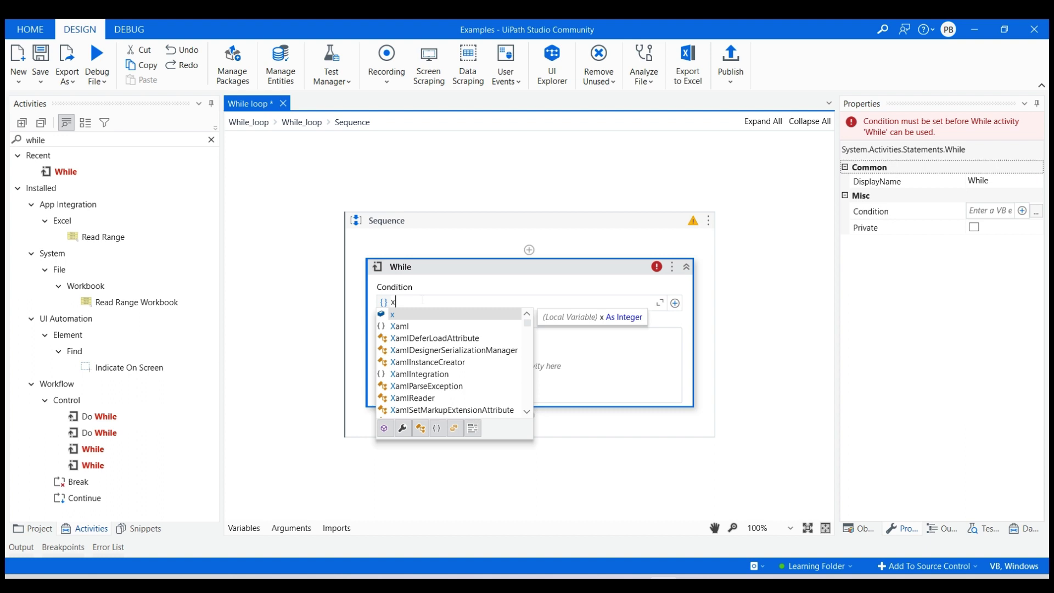
pyautogui.write('<20')
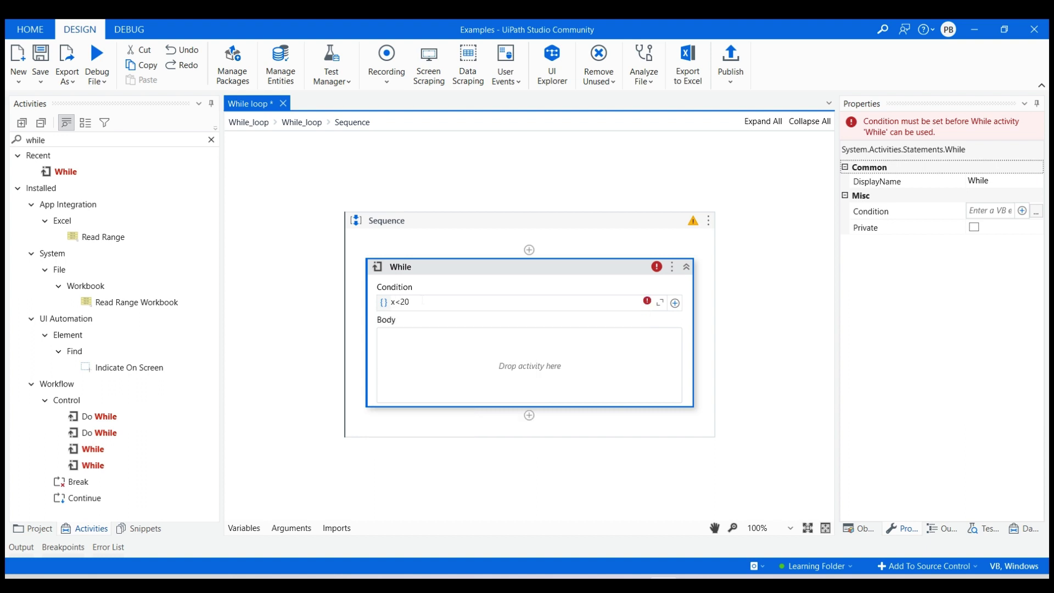
pyautogui.click(210, 139)
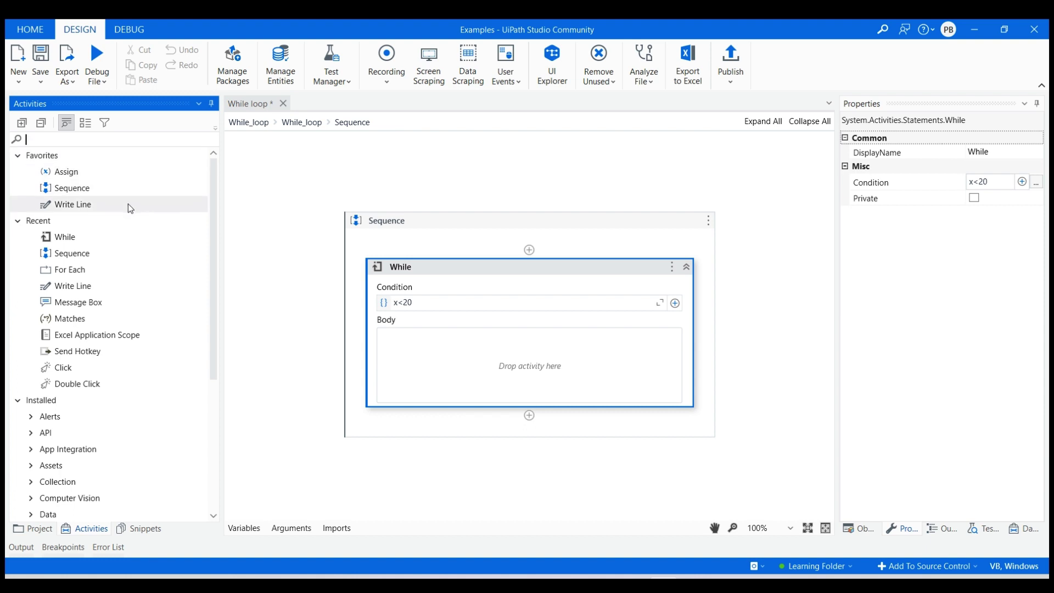
pyautogui.moveTo(128, 204); pyautogui.dragTo(470, 370)
pyautogui.click(473, 383)
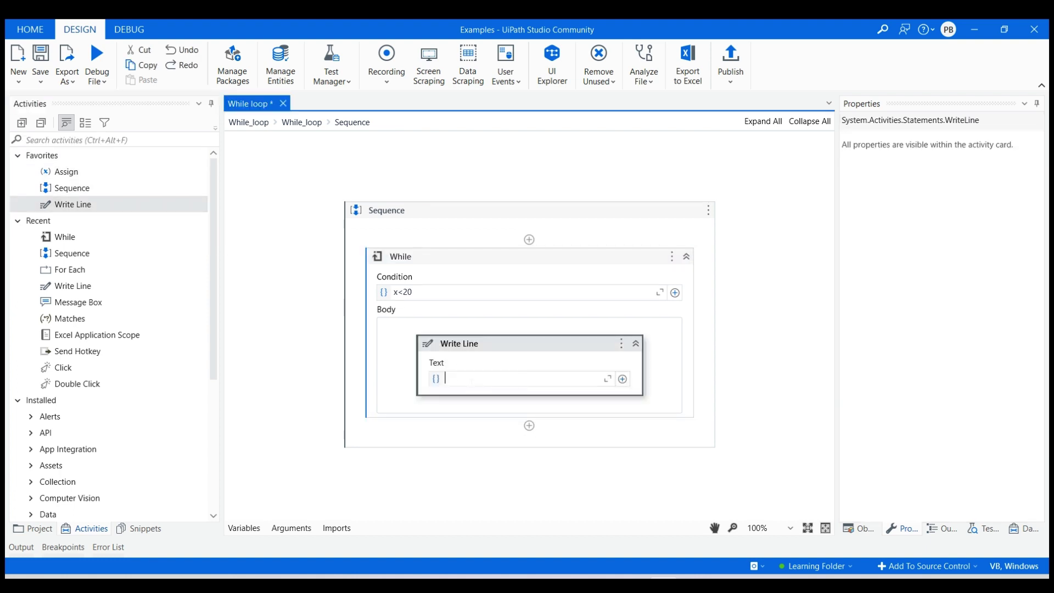
pyautogui.write('x')
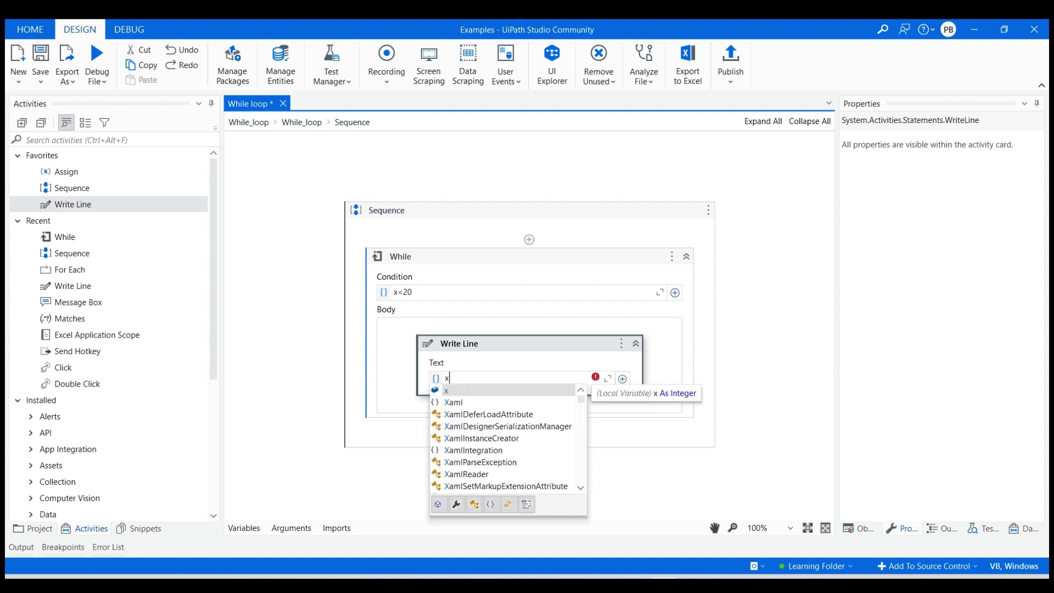
pyautogui.press('Escape')
pyautogui.write('.To')
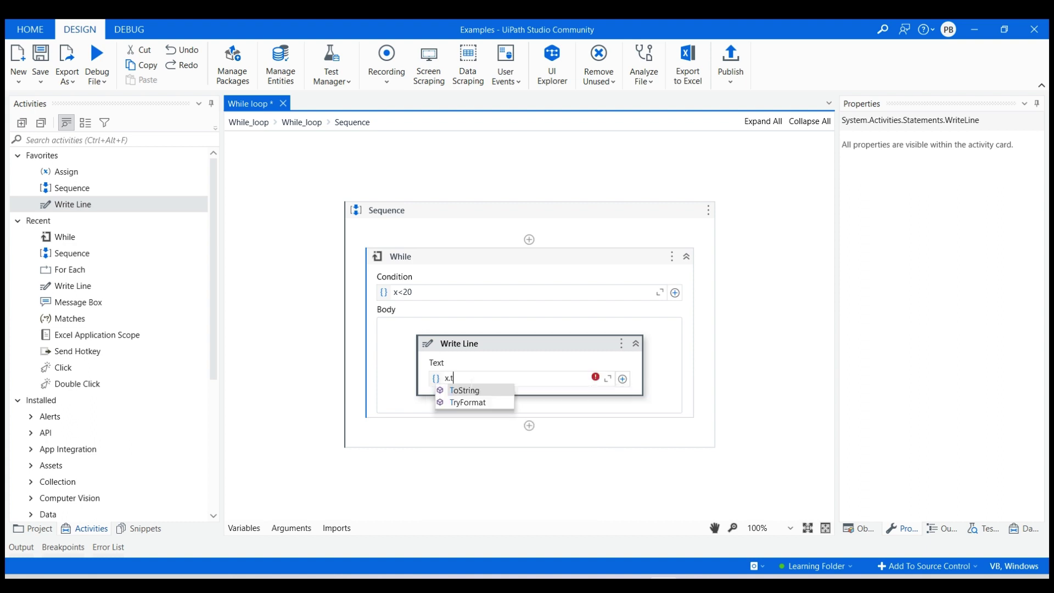
pyautogui.press('Tab')
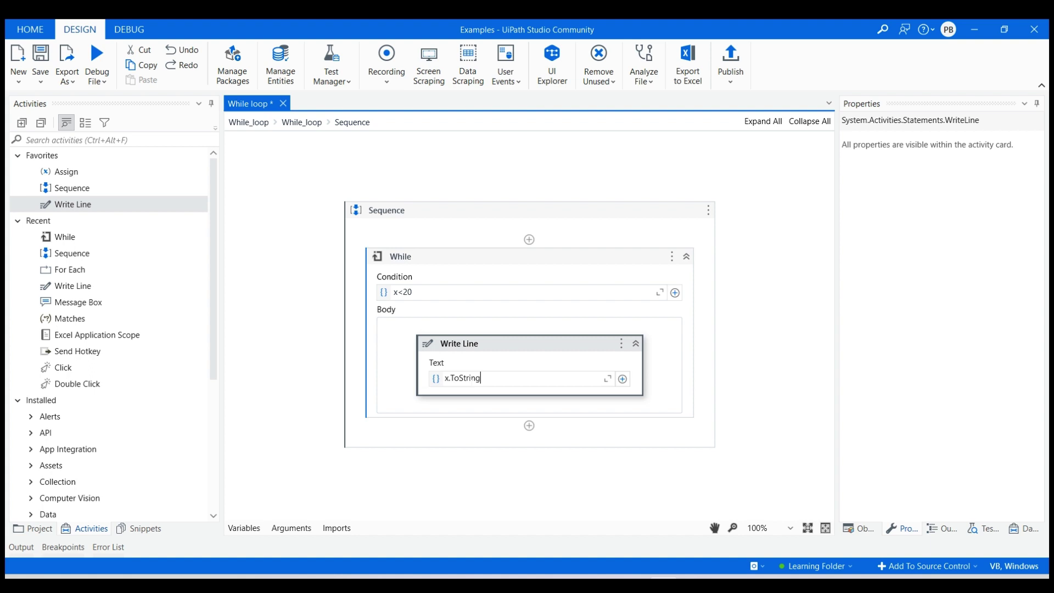
# - Add an Assign setting x to x+2 below the Write Line, then save the workflow
pyautogui.click(85, 177)
pyautogui.moveTo(85, 176)
pyautogui.mouseDown()
pyautogui.moveTo(471, 415)
pyautogui.moveTo(490, 402)
pyautogui.mouseUp()
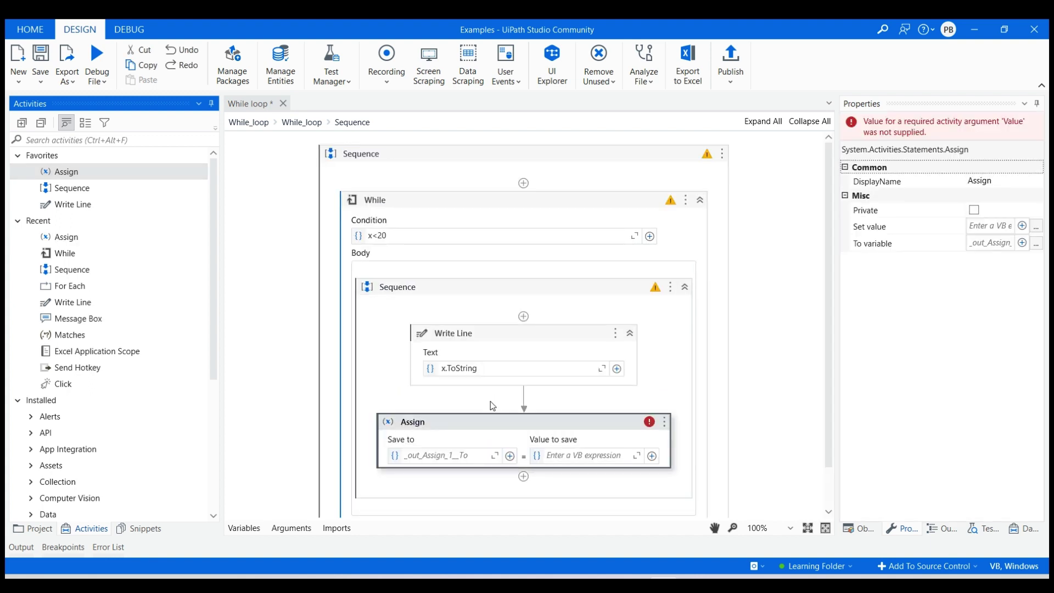
pyautogui.click(445, 454)
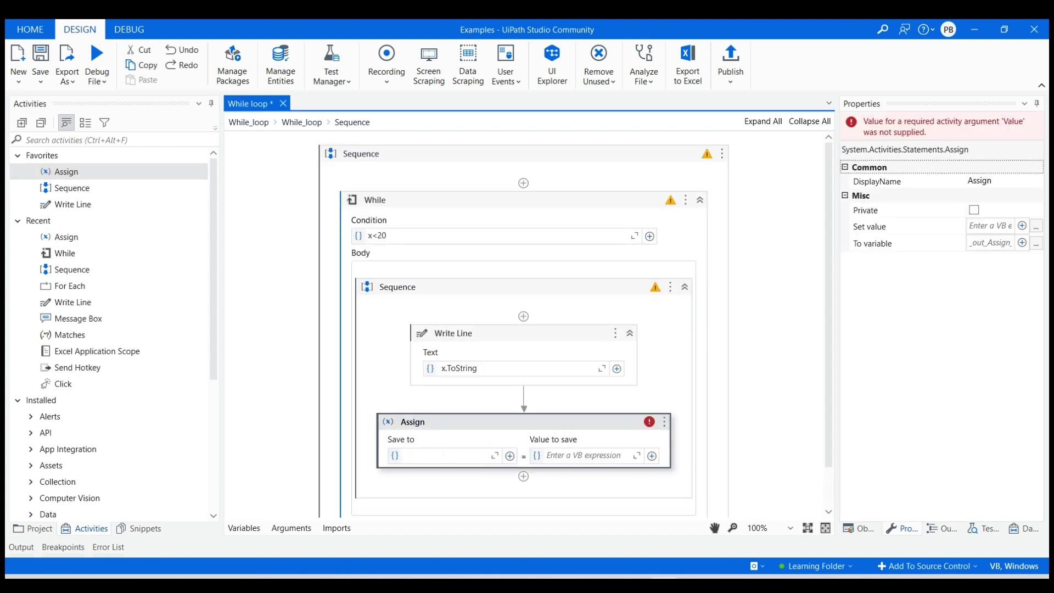
pyautogui.write('x')
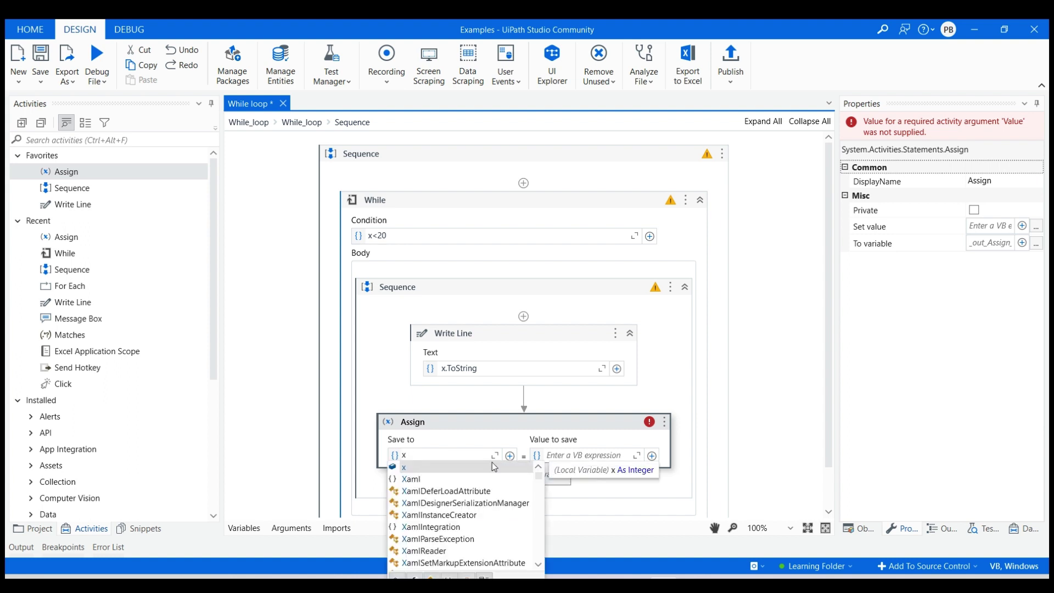
pyautogui.click(572, 456)
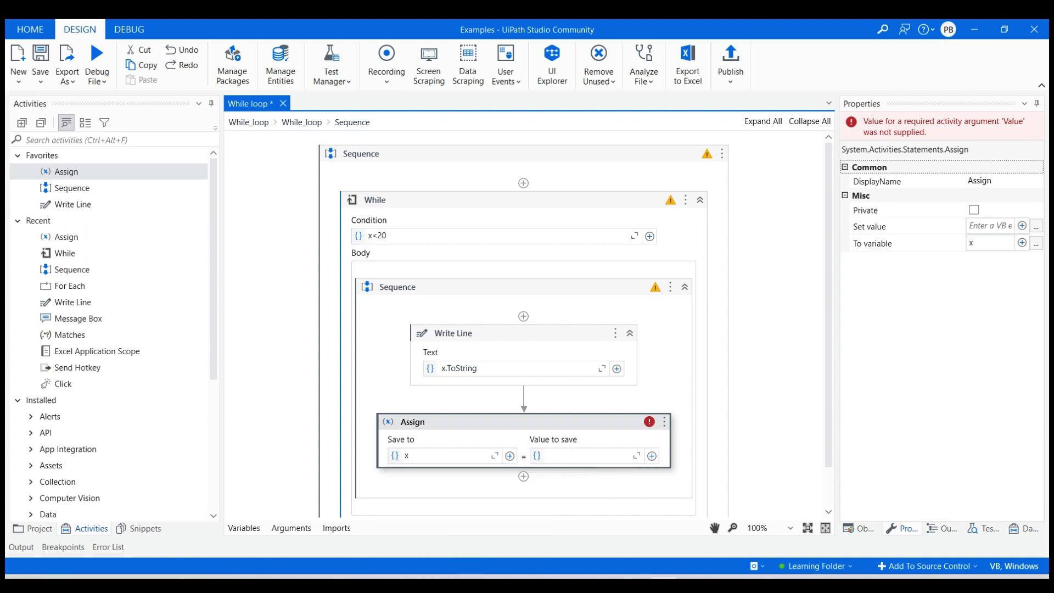
pyautogui.write('x+2')
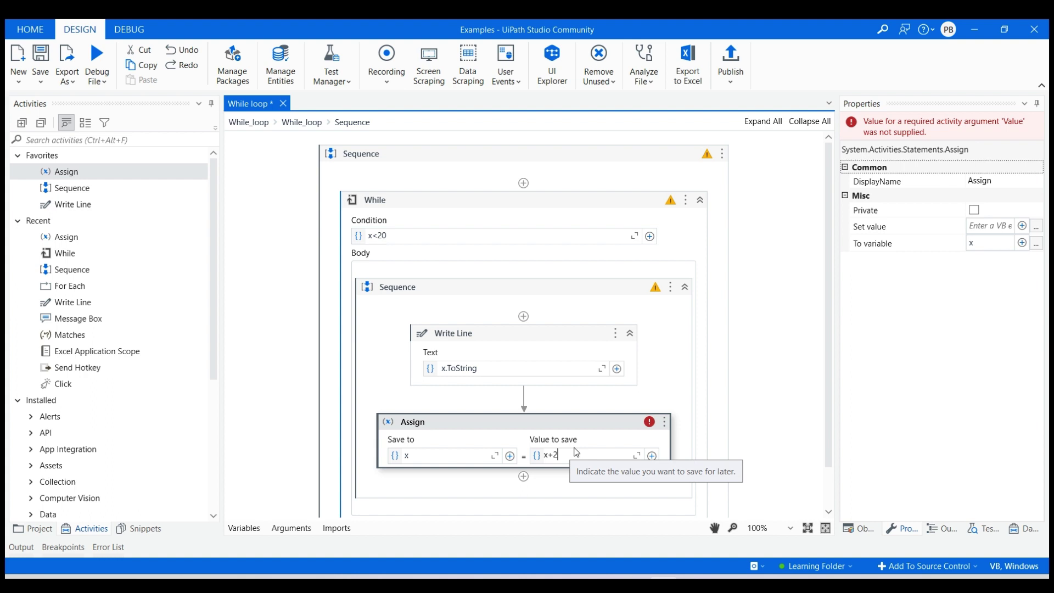
pyautogui.hotkey('ctrl', 's')
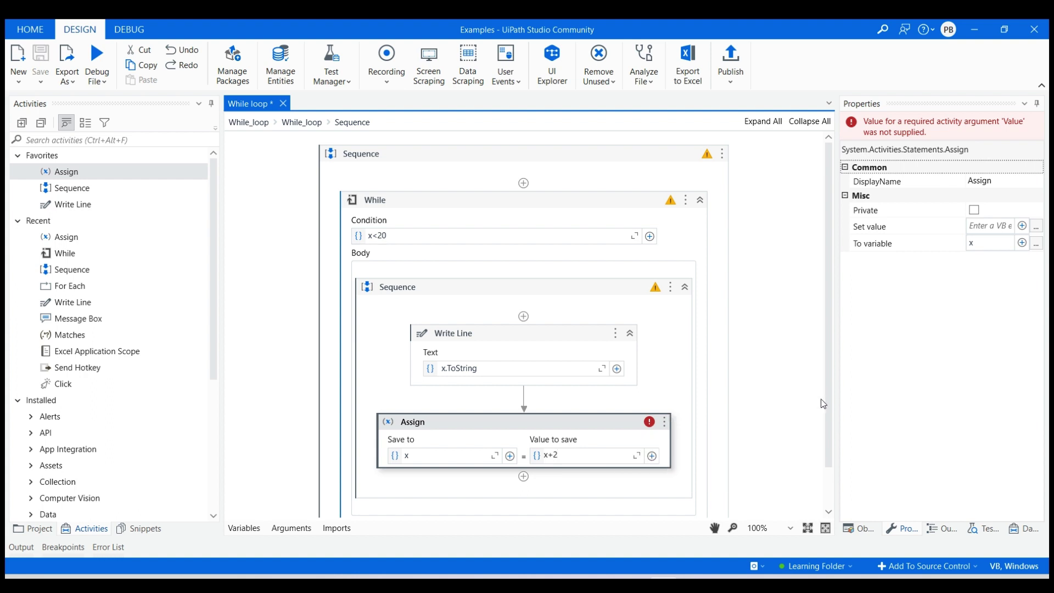
# - Run the workflow with Debug File > Run File
pyautogui.click(97, 76)
pyautogui.click(105, 102)
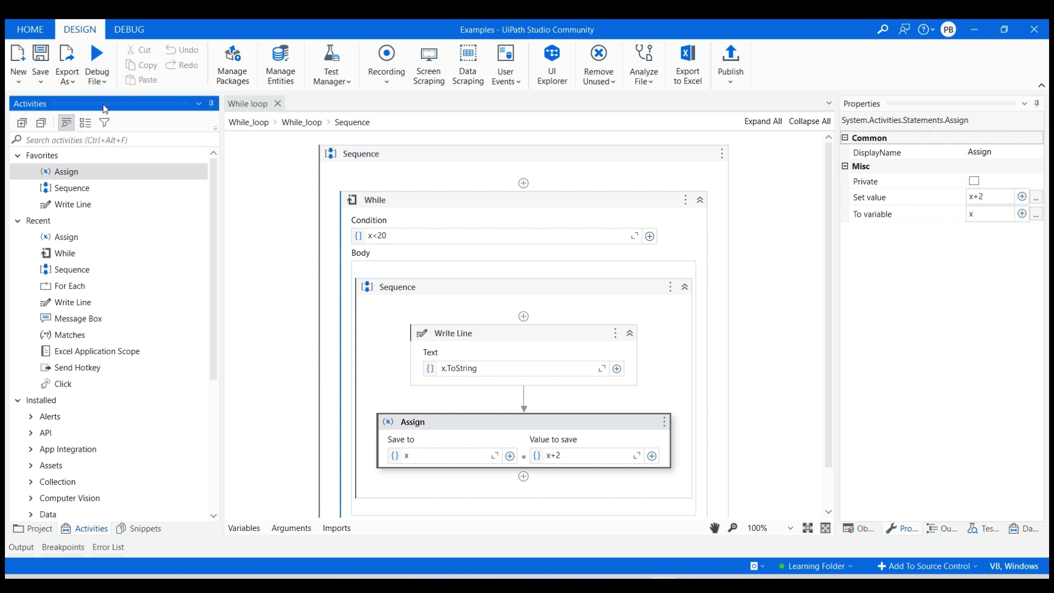